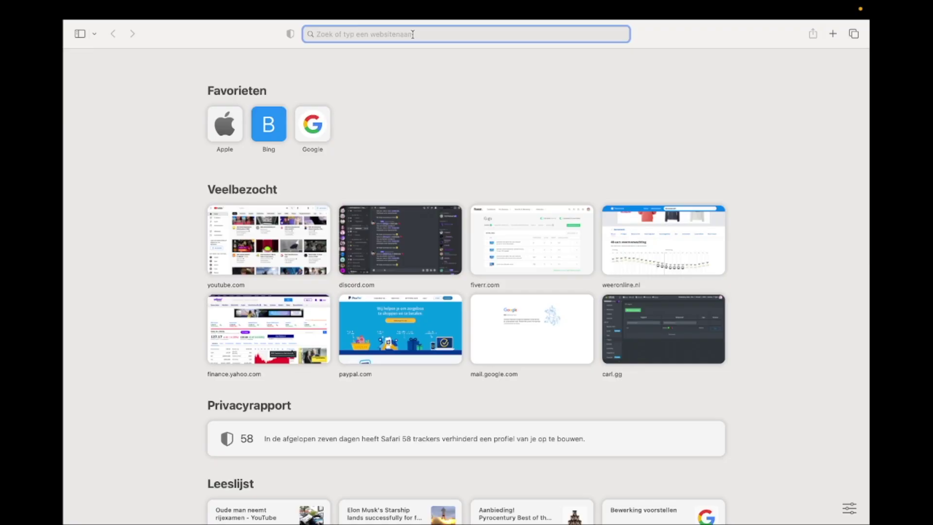
Open the mee6.xyz website in the browser.
type("me")
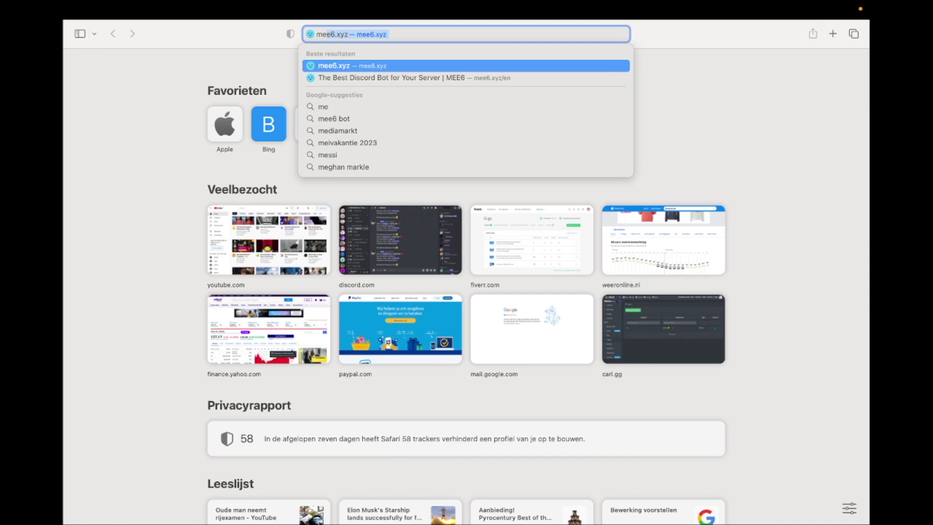
type("e")
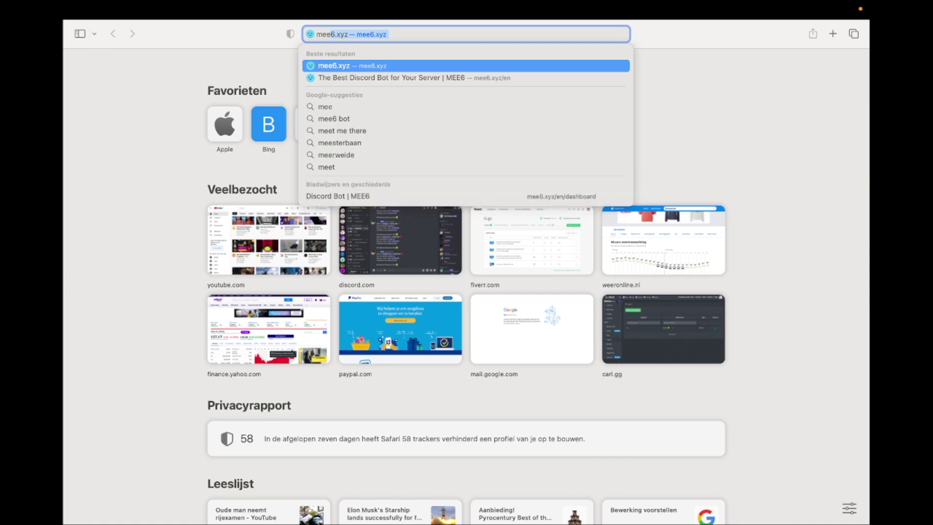
key("Return")
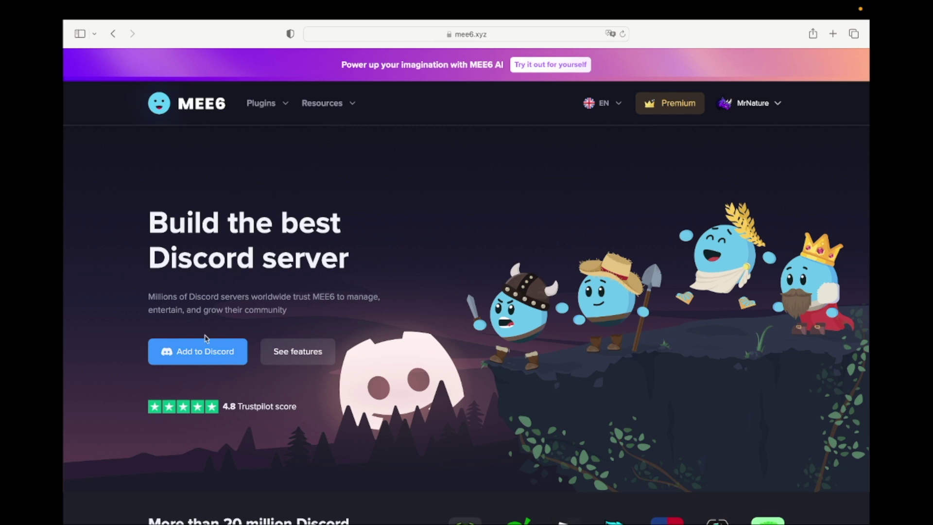
Add the MEE6 bot to the Verification System server and authorize it with all requested permissions.
left_click(209, 361)
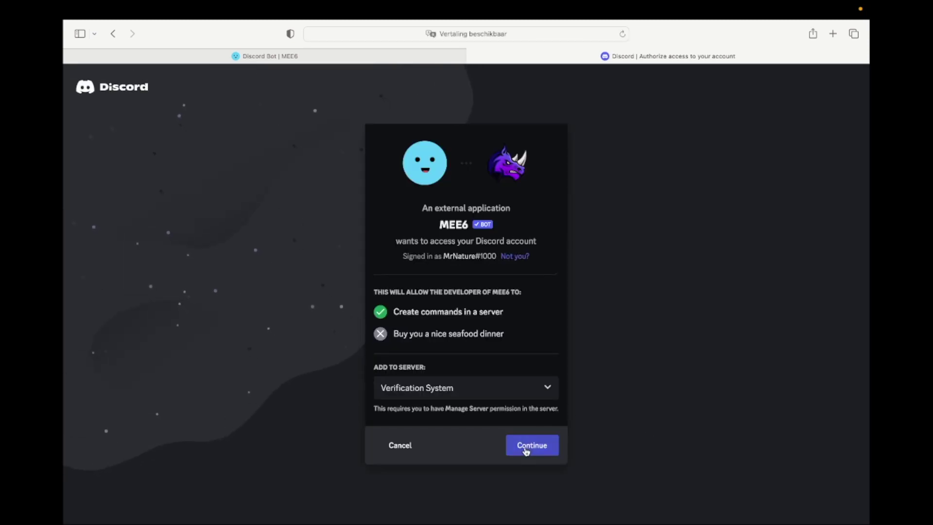
left_click(526, 451)
scroll(525, 450, "down", 10)
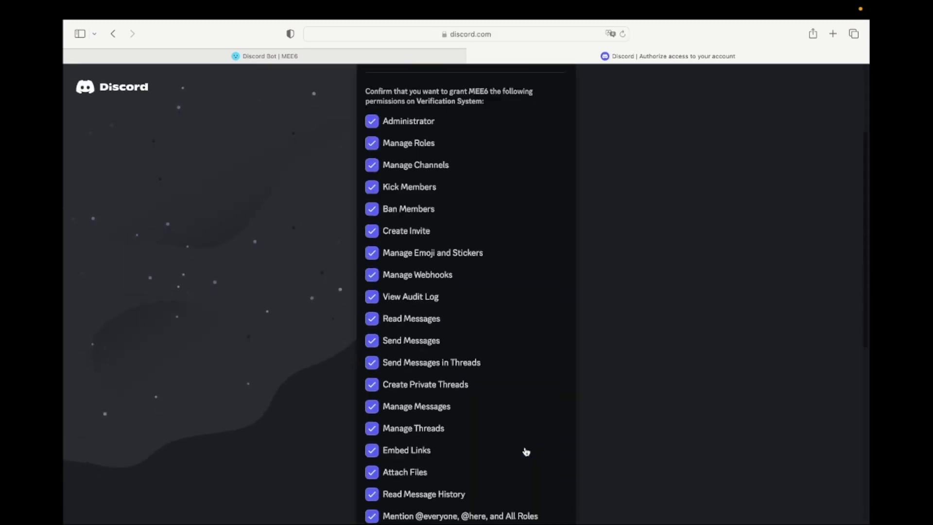
left_click(541, 506)
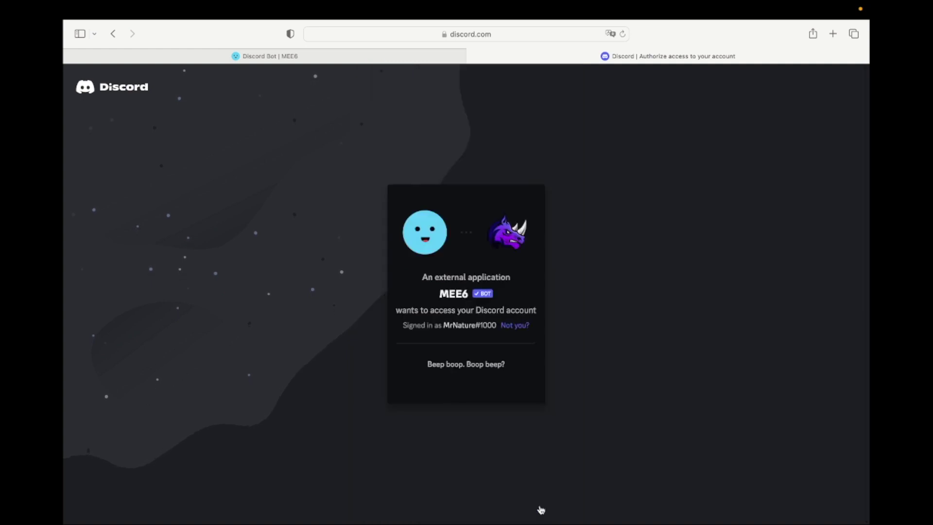
left_click(404, 378)
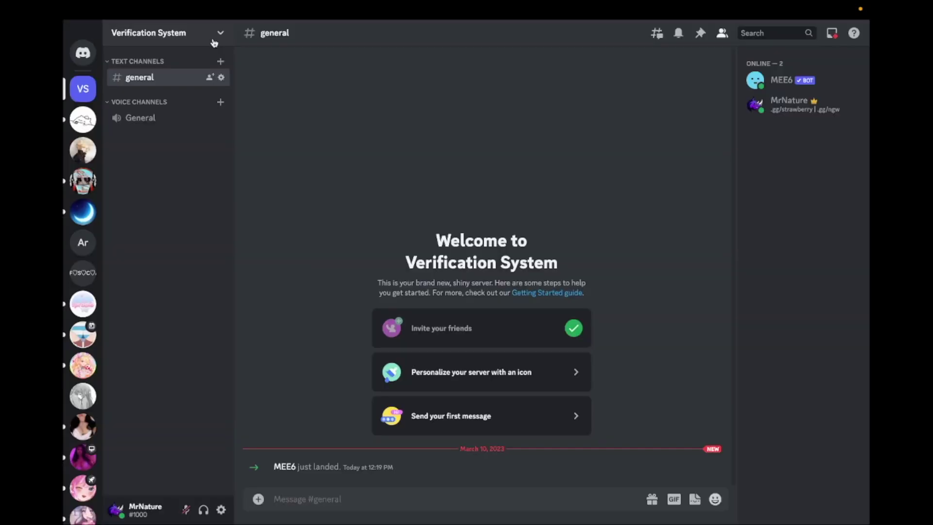
Create a server role named "Members" with the bright green color in Verification System and save it.
left_click(209, 40)
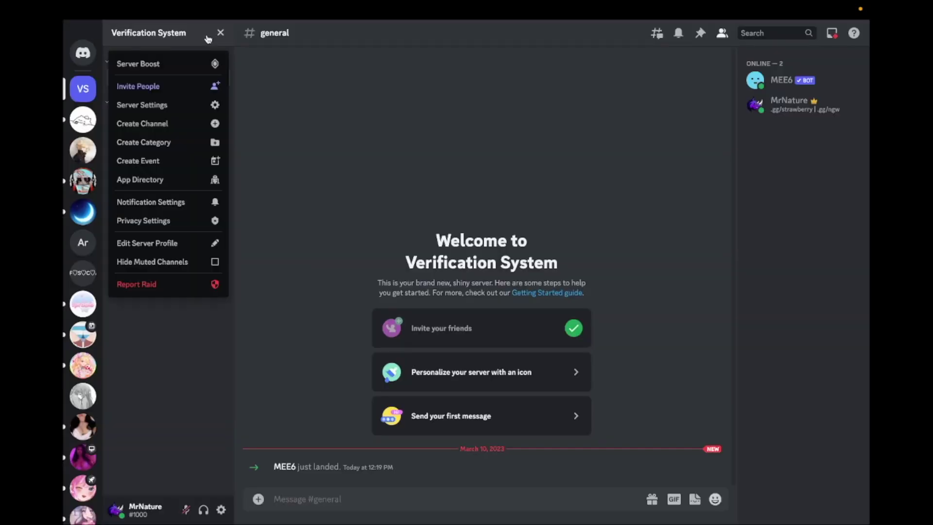
left_click(191, 113)
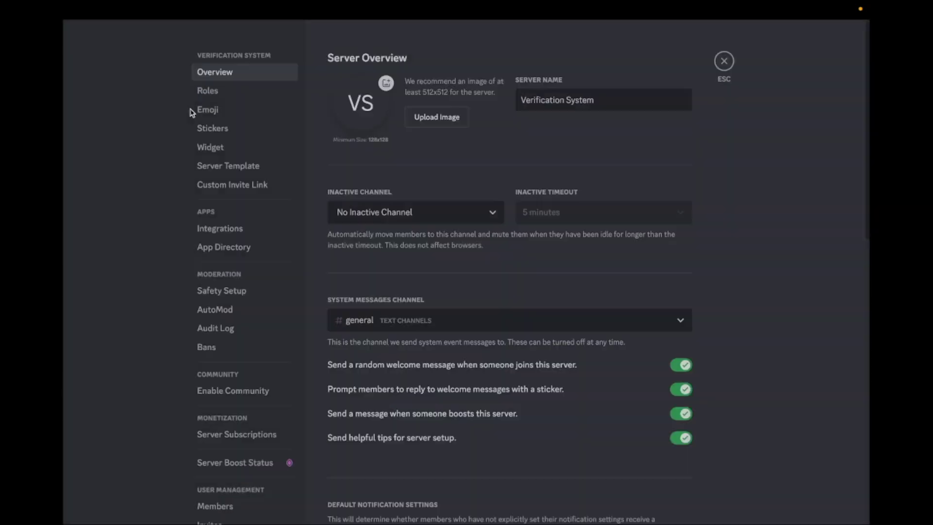
left_click(237, 96)
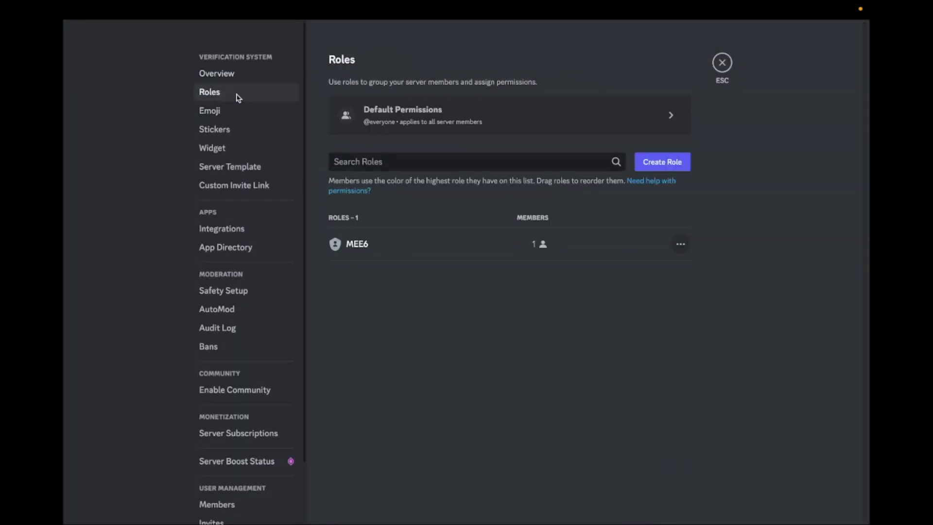
left_click(656, 165)
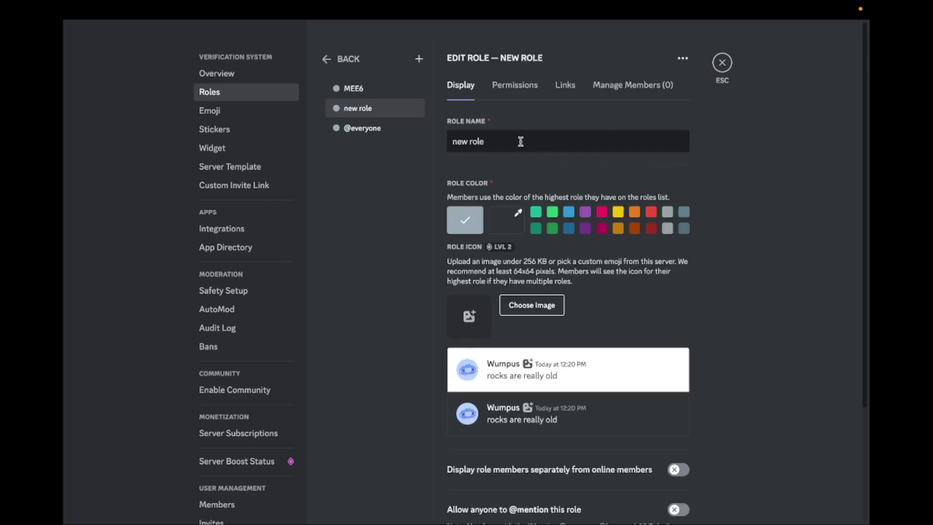
left_click_drag(517, 142, 425, 145)
type("Member")
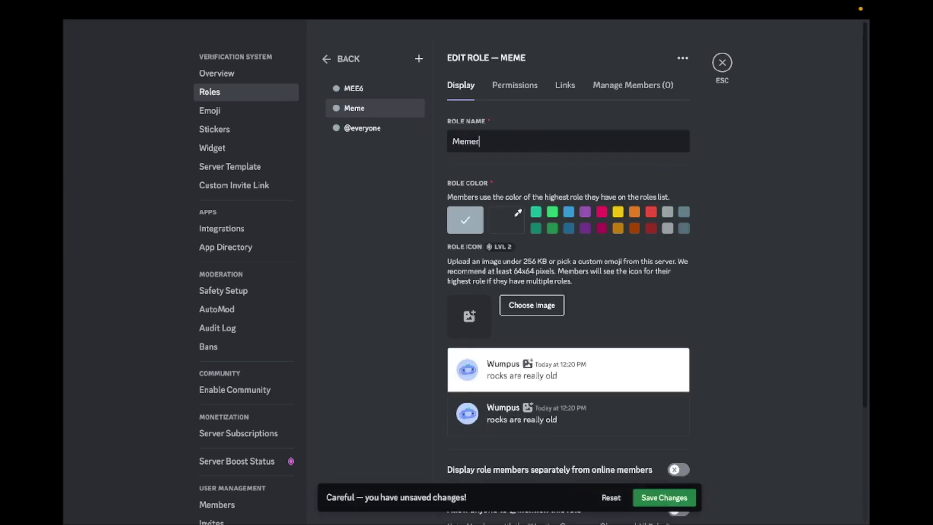
type("s")
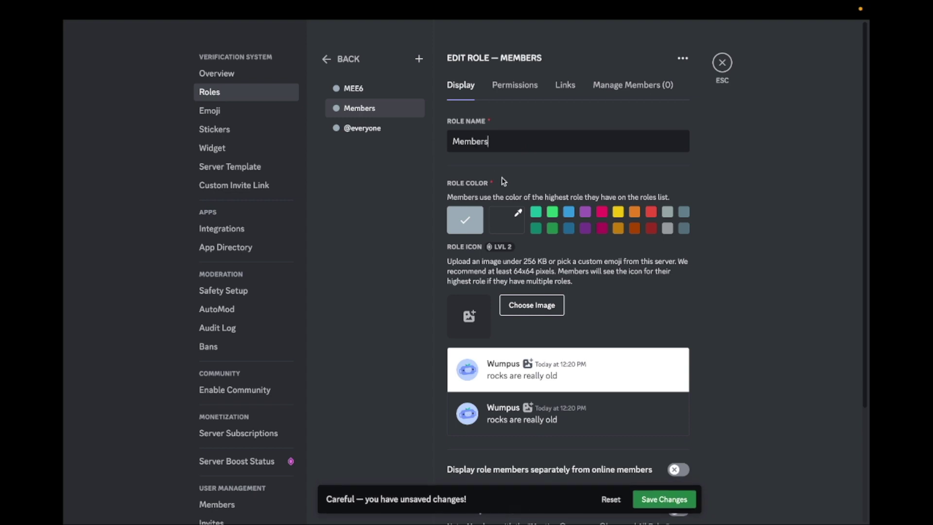
left_click(553, 213)
left_click(662, 499)
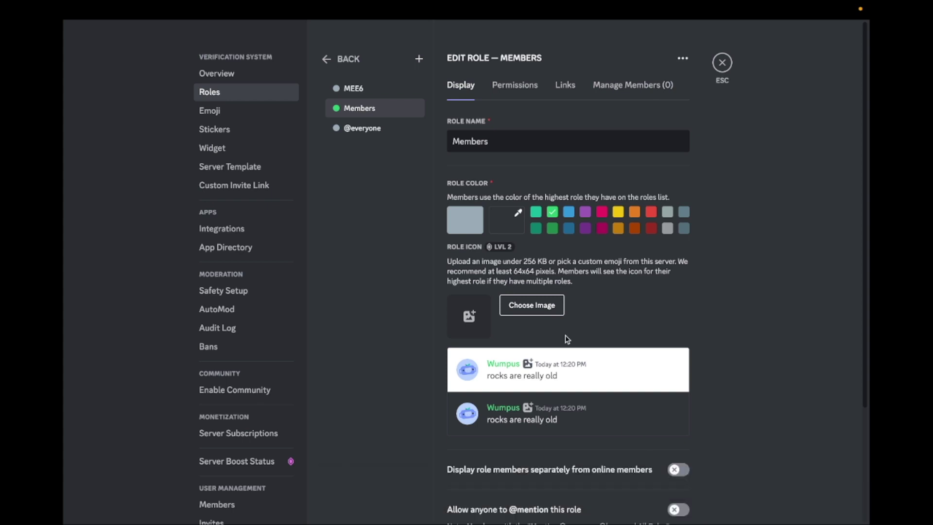
Grant the Members role the View Channels permission and save the change.
left_click(513, 90)
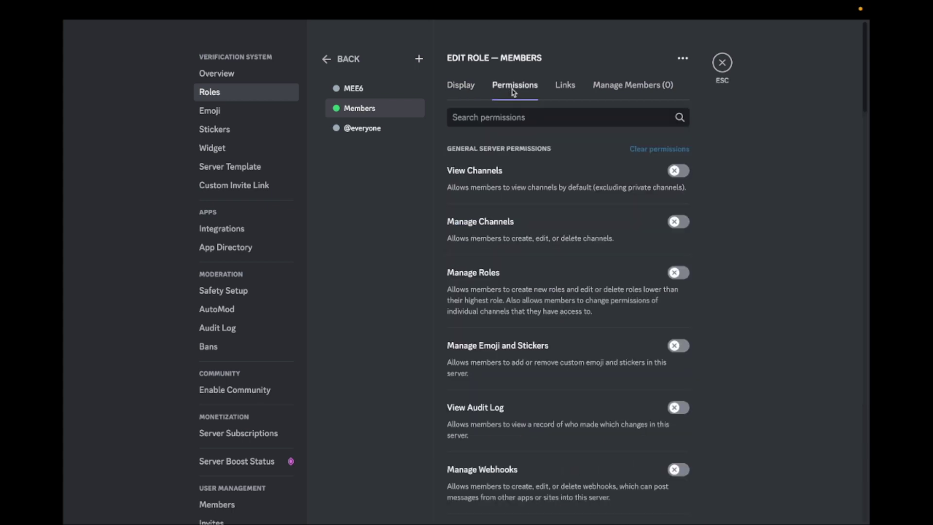
left_click(681, 171)
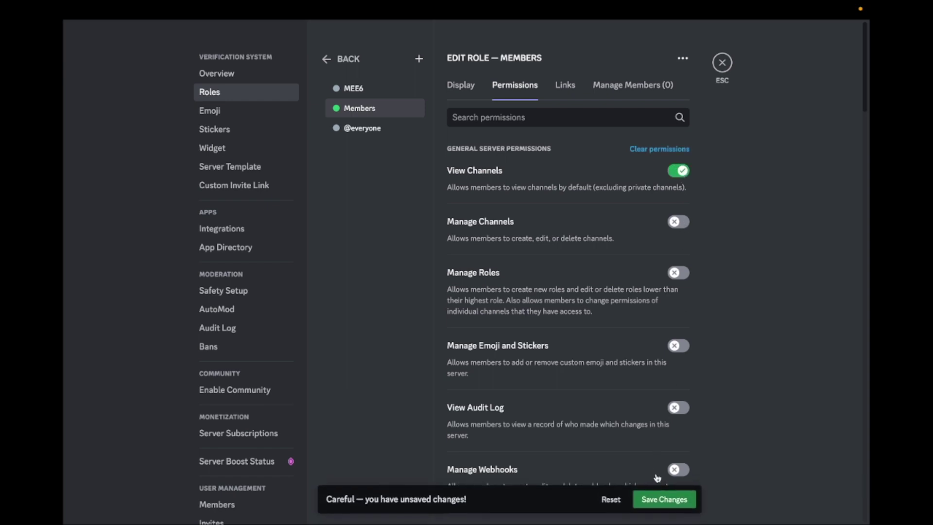
left_click(660, 497)
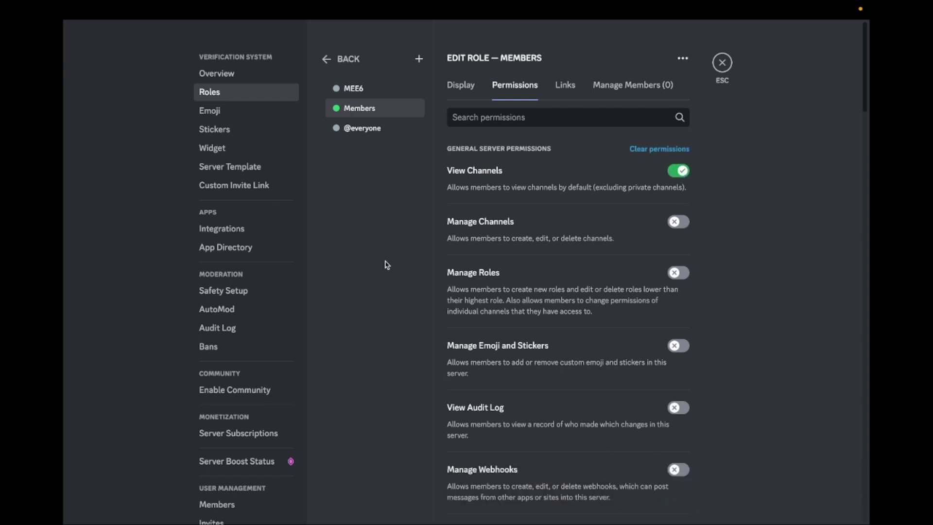
left_click(379, 135)
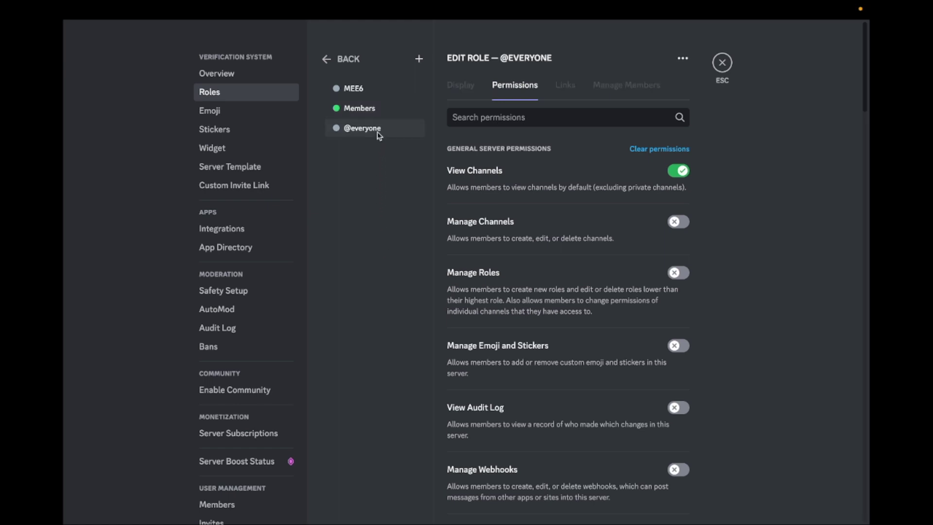
left_click(678, 171)
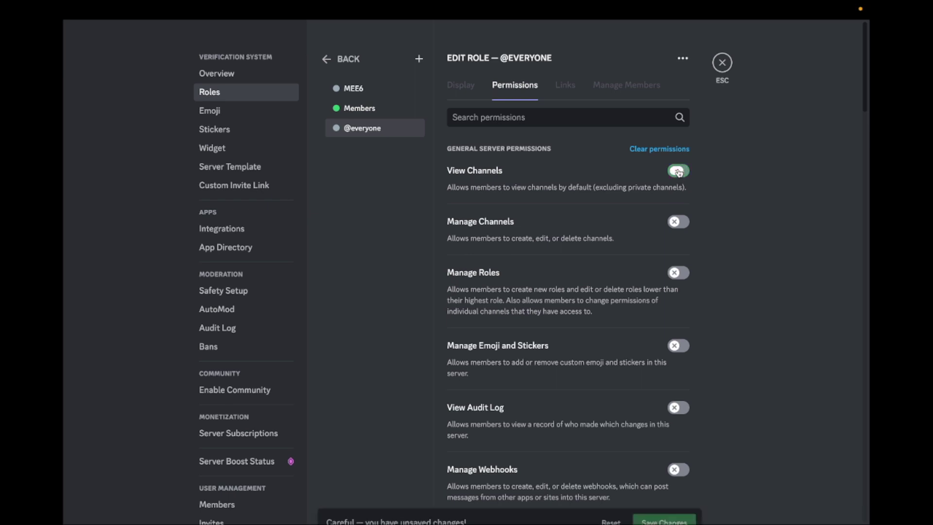
left_click(659, 500)
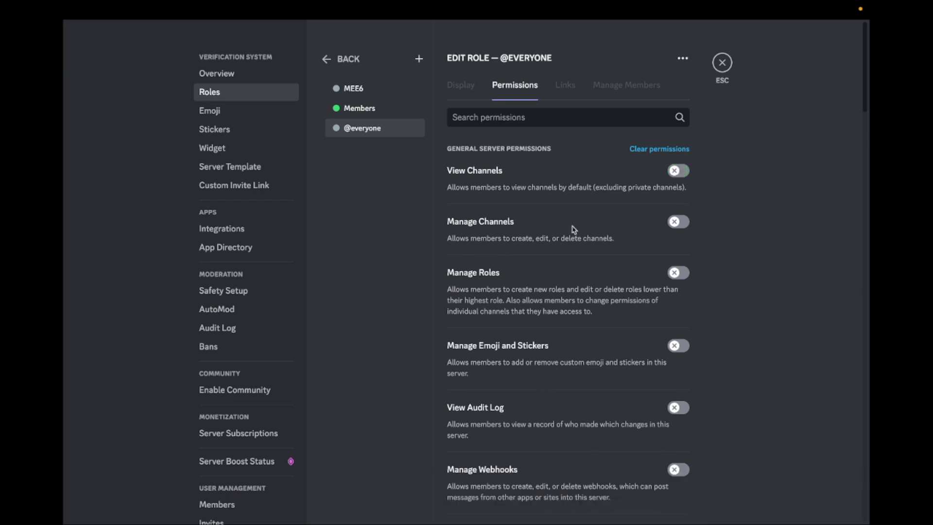
left_click(723, 64)
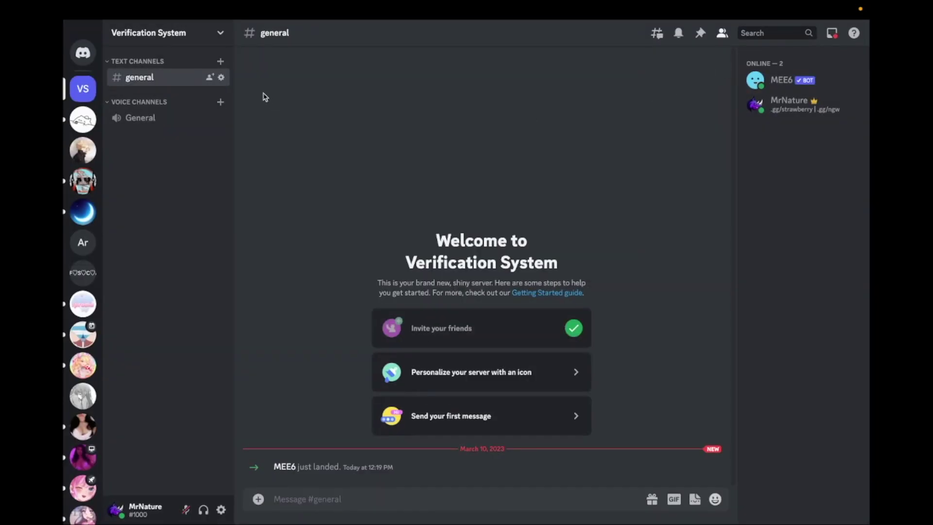
Create a public text channel named "verification" in the Text Channels category.
left_click(221, 62)
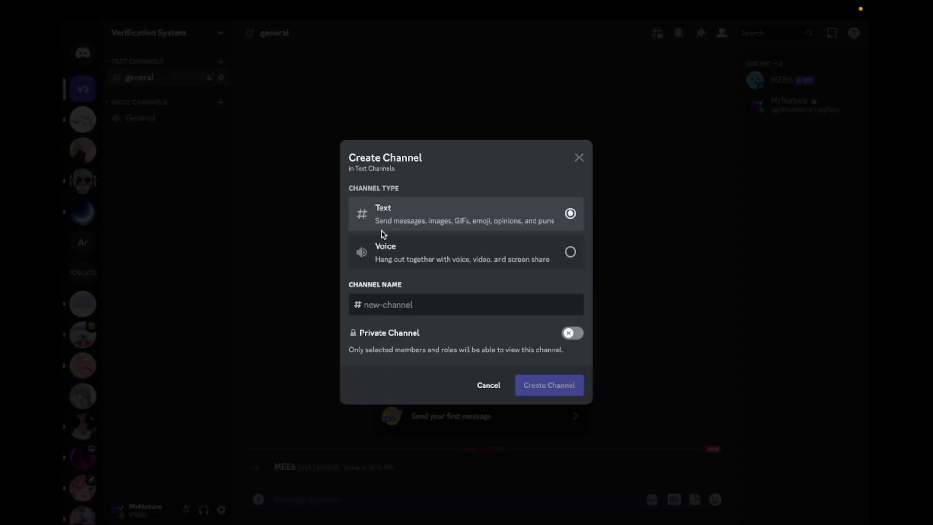
type("verification")
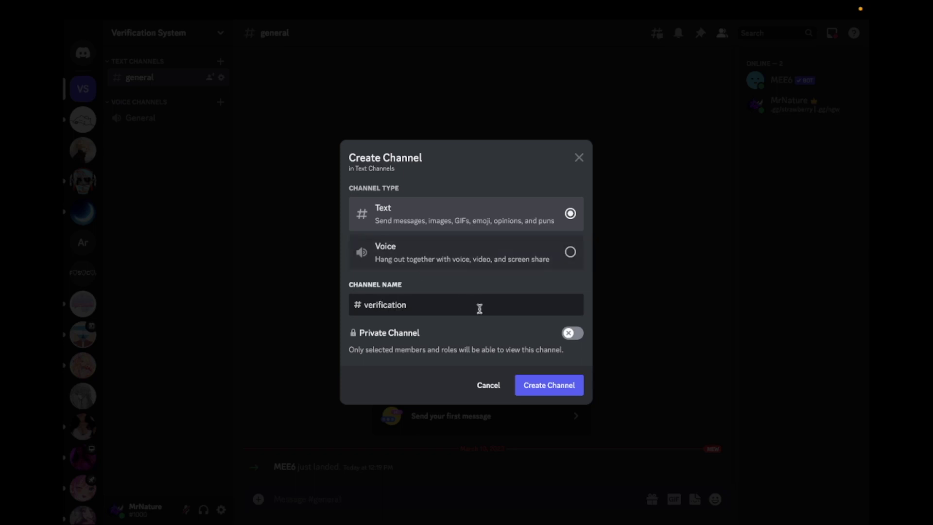
left_click(539, 385)
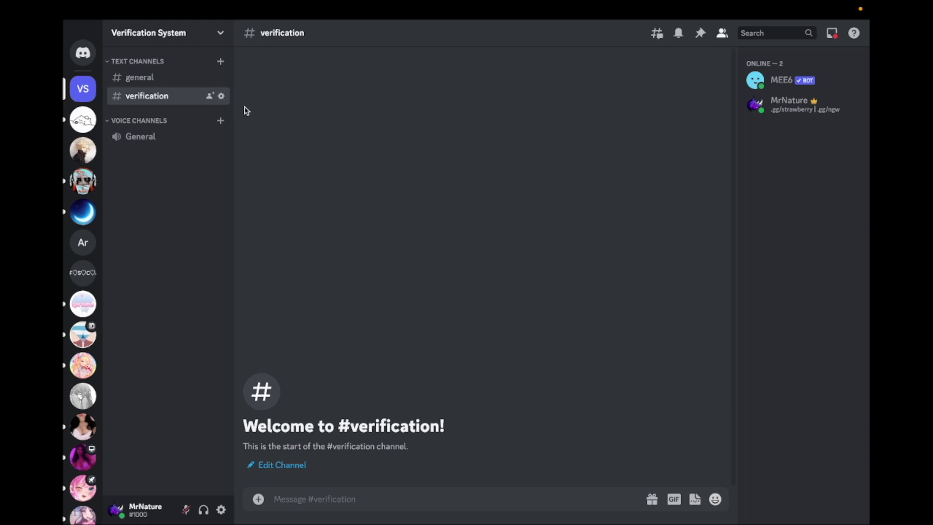
Add the Members role to the verification channel's advanced permissions, deny it View Channel, and save.
left_click(222, 97)
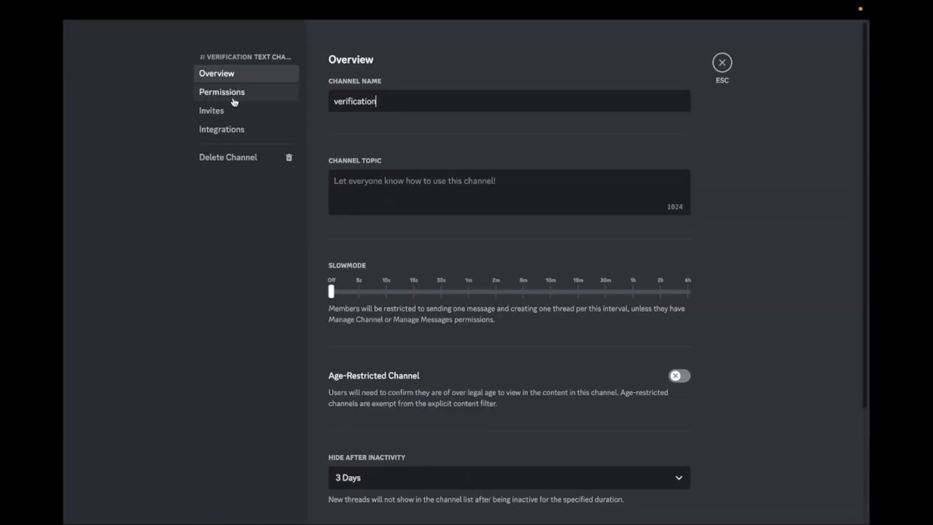
left_click(258, 96)
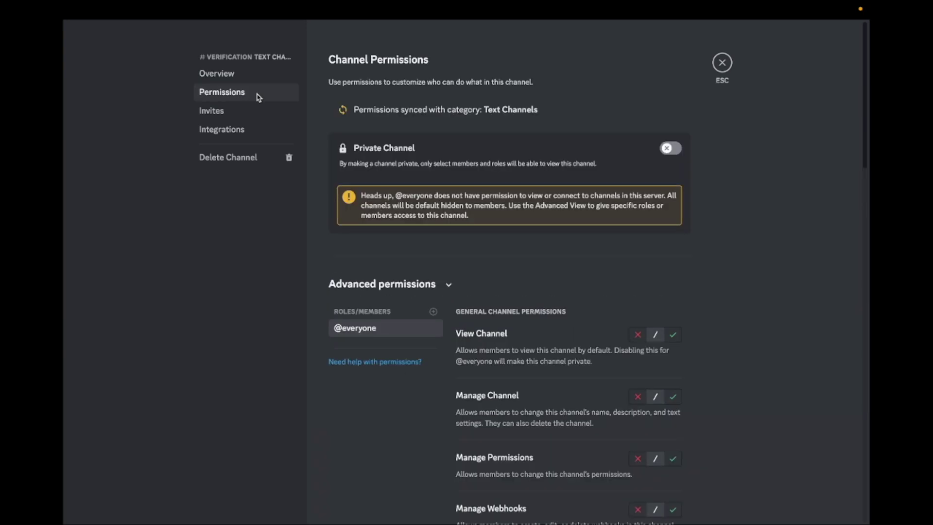
left_click(433, 312)
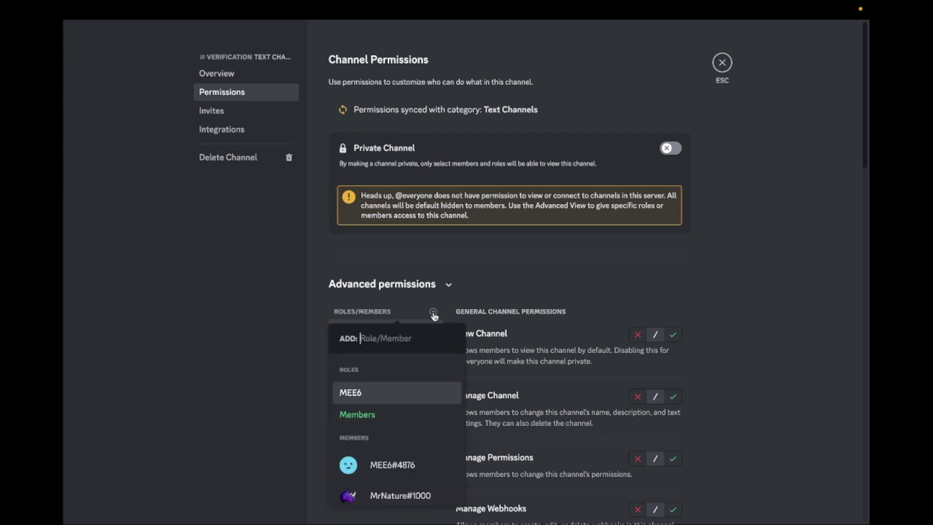
left_click(410, 417)
scroll(411, 417, "down", 1)
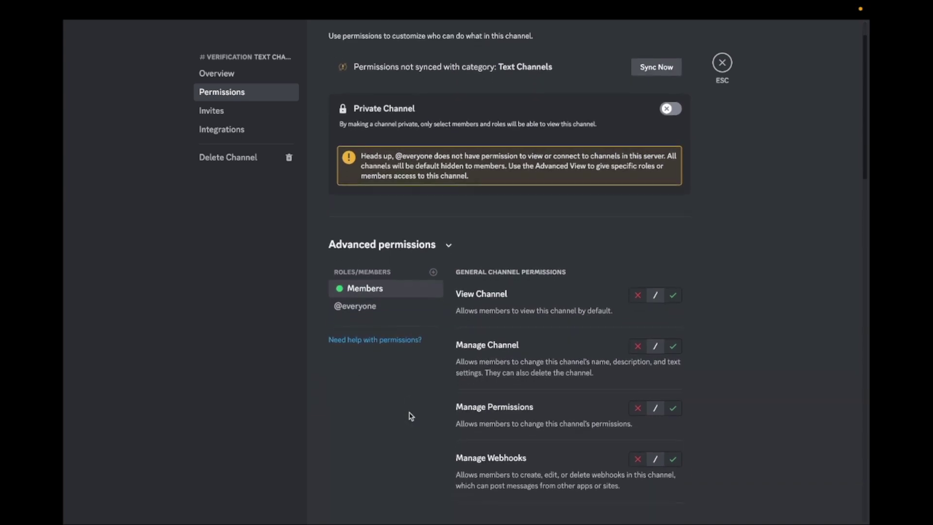
left_click(637, 299)
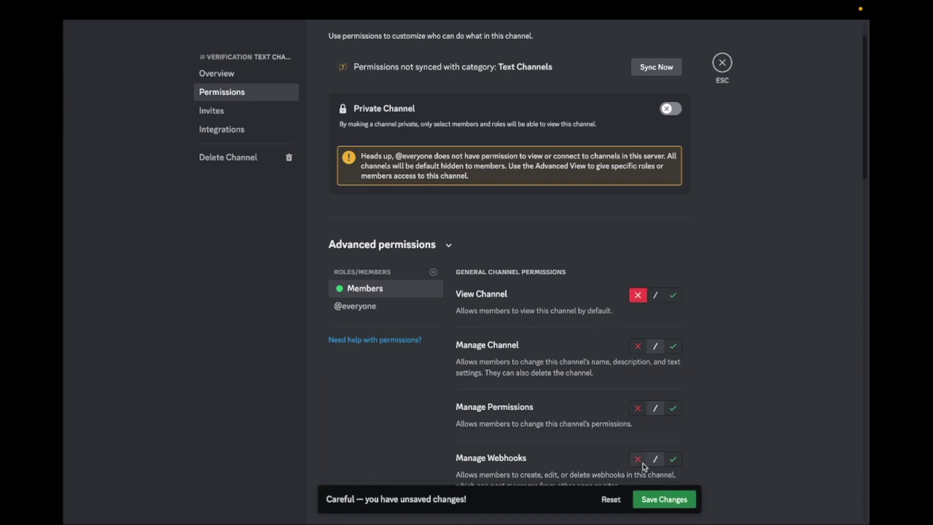
left_click(651, 501)
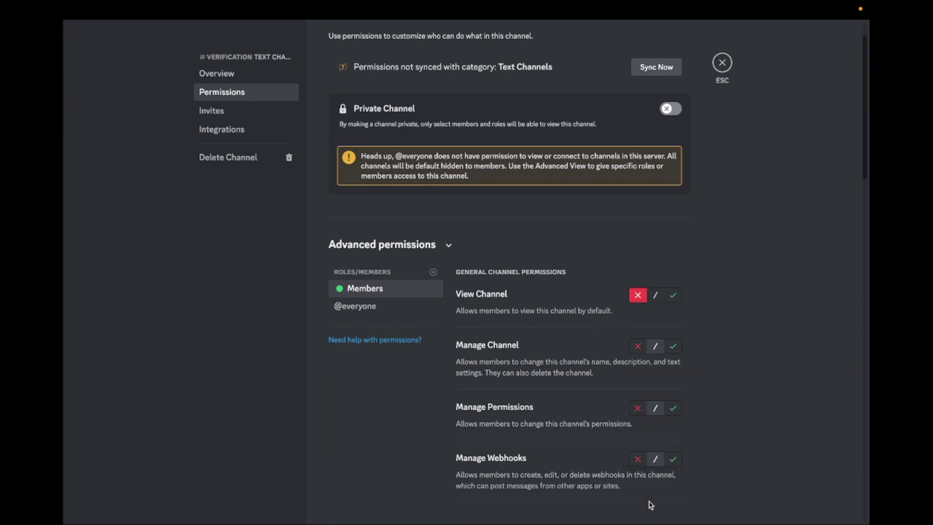
left_click(402, 314)
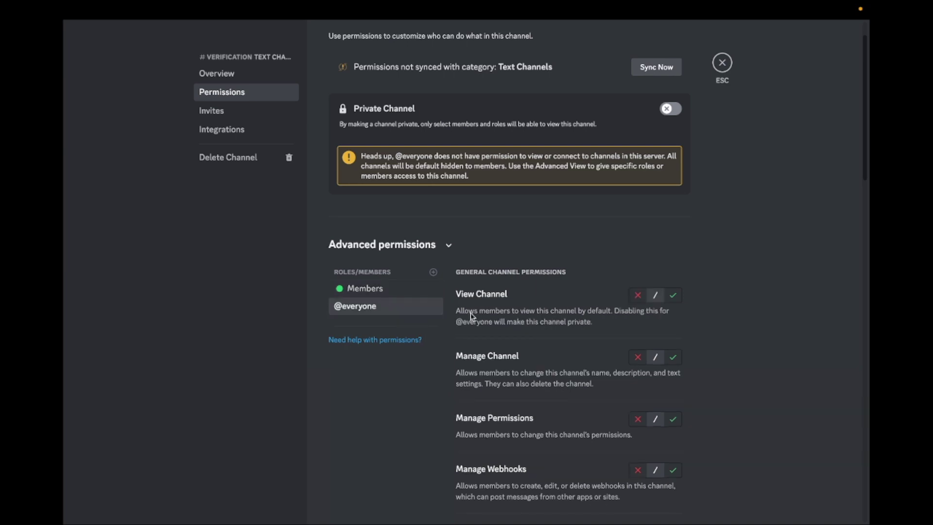
left_click(677, 299)
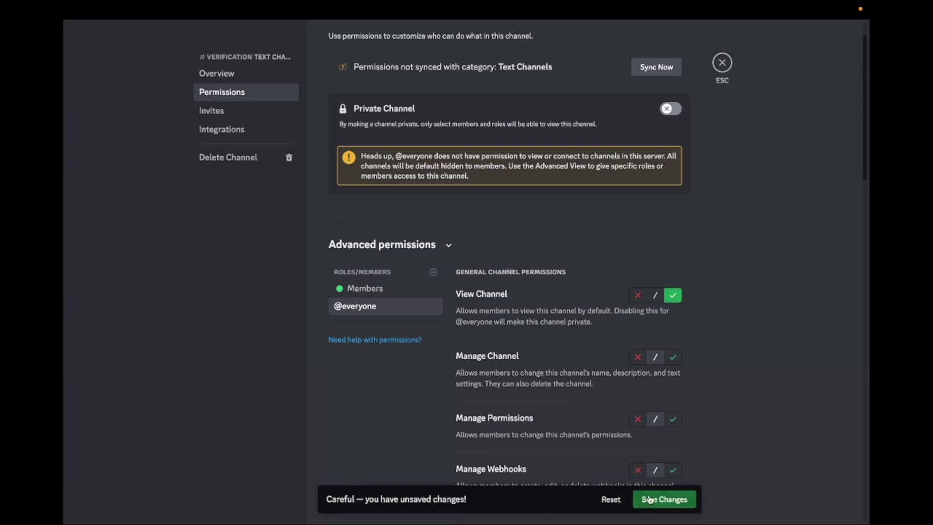
left_click(650, 501)
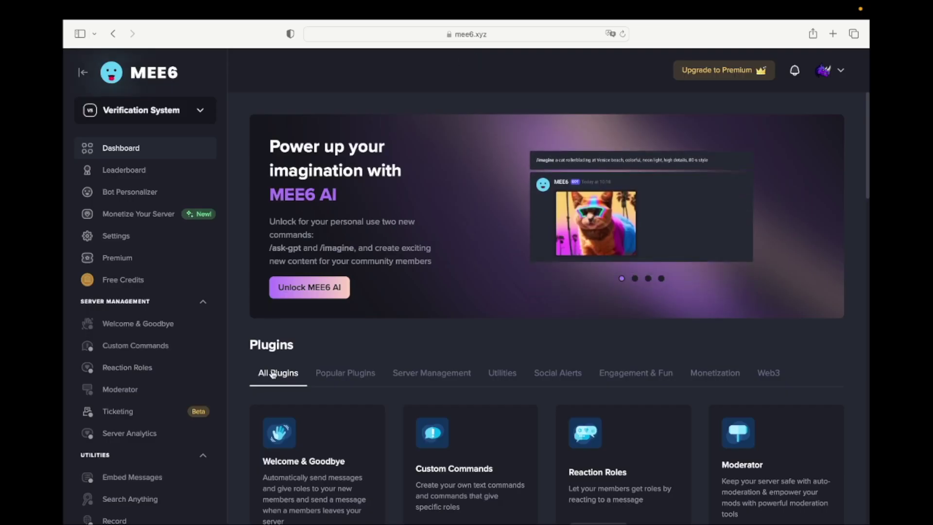
Enable the Reaction Roles plugin for the Verification System server in the MEE6 web dashboard.
left_click(194, 372)
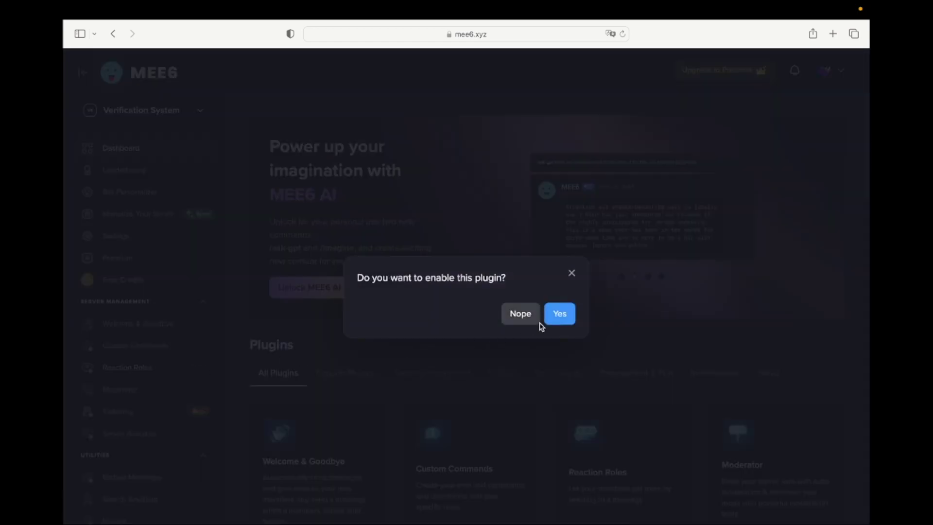
left_click(560, 322)
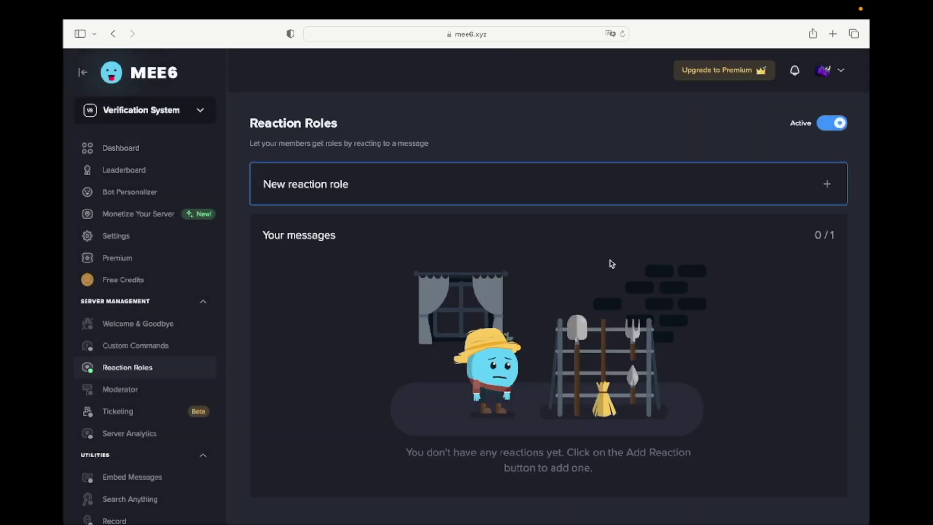
Create a new reaction role and set the verification channel as the place it posts to.
left_click(826, 186)
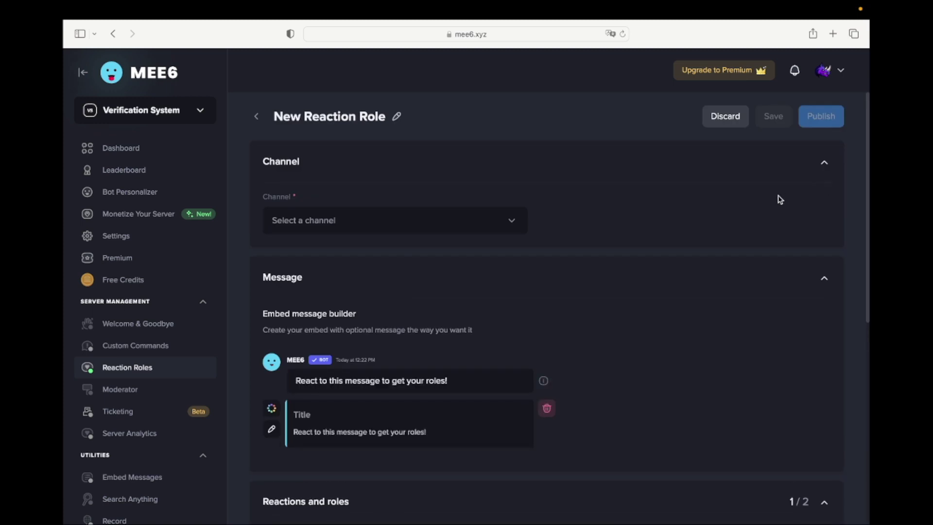
left_click(476, 224)
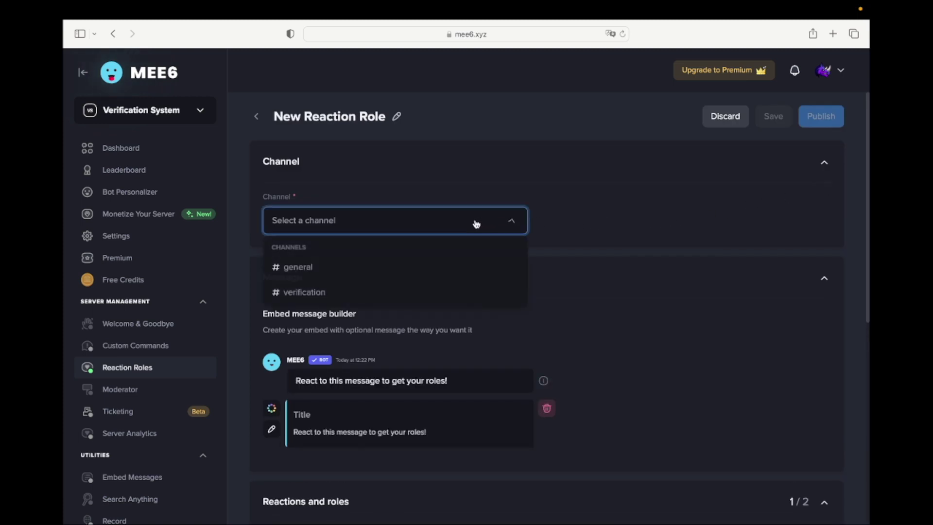
left_click(440, 296)
Set the title of the reaction role's embed message to "Welcome to the server!".
scroll(439, 296, "down", 3)
left_click(342, 338)
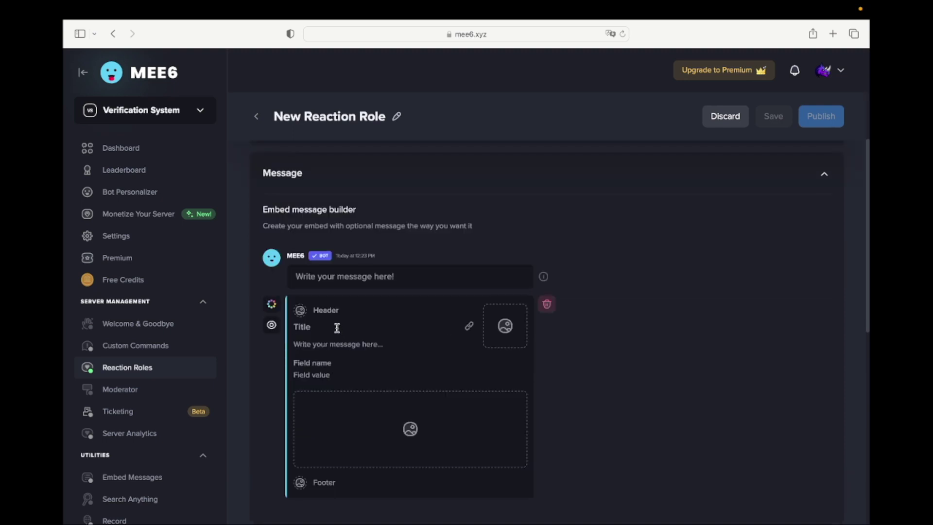
left_click(336, 328)
type("WE")
key("BackSpace")
key("BackSpace")
key("BackSpace")
type("Welcome to the")
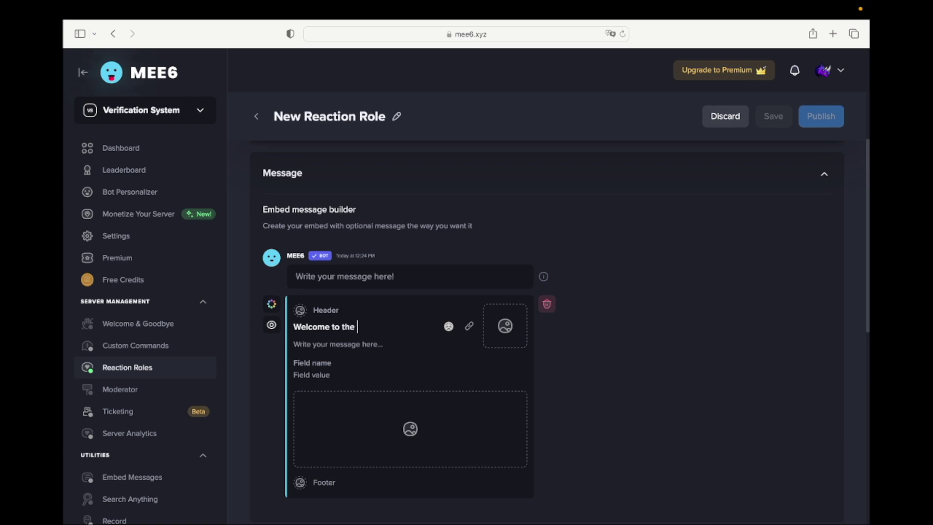
type(" server!")
Paste the prepared verification instructions into the embed's description, removing the extra opening line and the sentence about whom to DM if unable to verify.
left_click(337, 344)
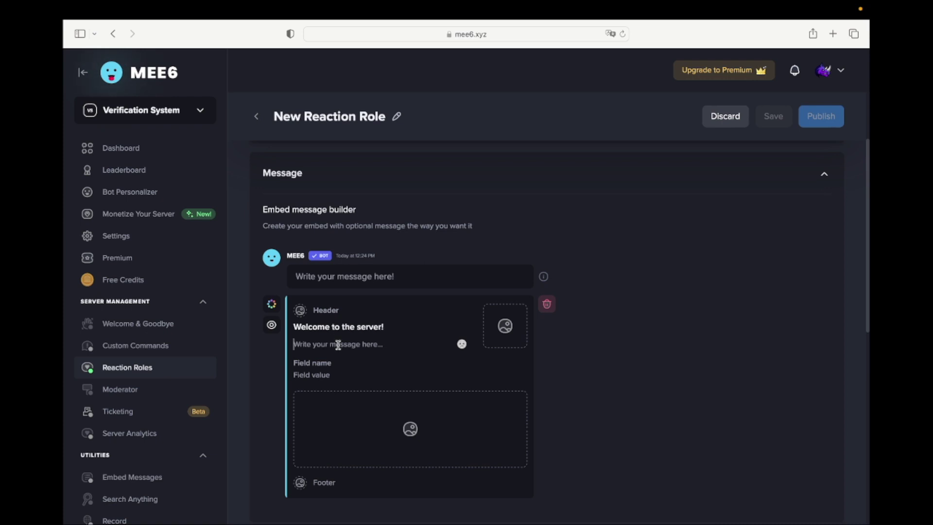
key("ctrl+v")
left_click_drag(436, 344, 294, 344)
key("BackSpace")
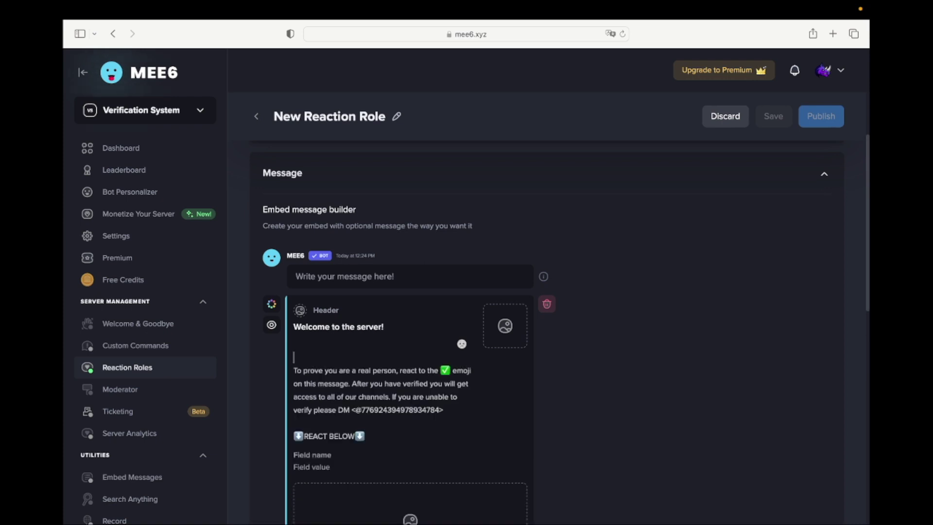
key("BackSpace")
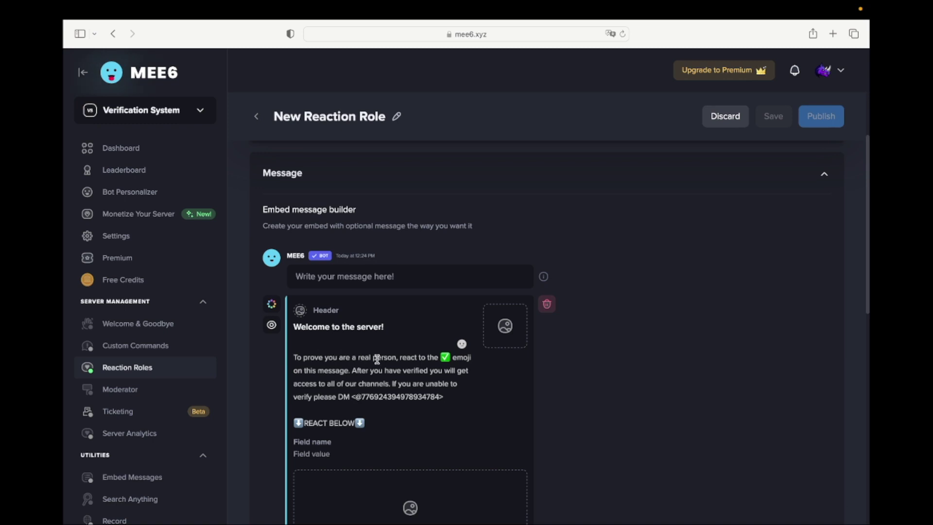
left_click_drag(392, 384, 450, 401)
key("BackSpace")
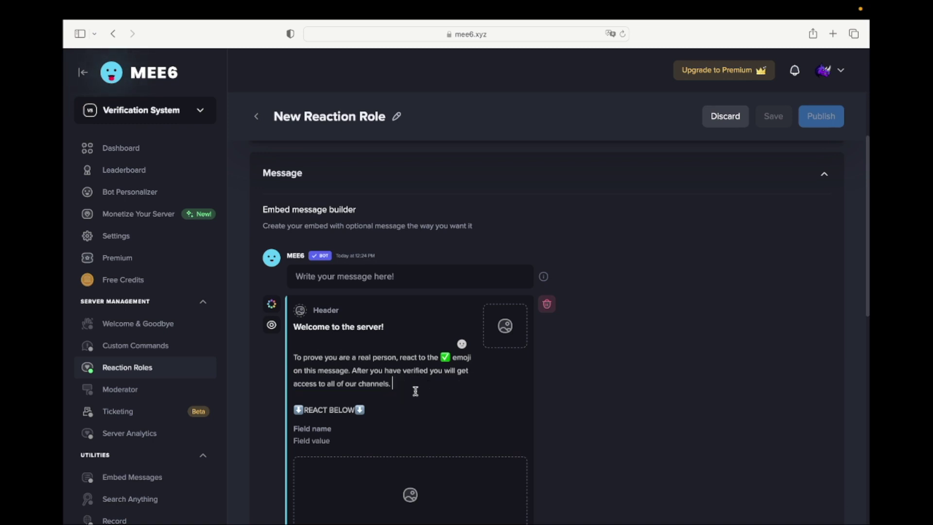
Assign the Members role to the emoji reaction and change its emoji to the green check mark, found by searching "check".
scroll(416, 391, "down", 5)
scroll(416, 392, "down", 3)
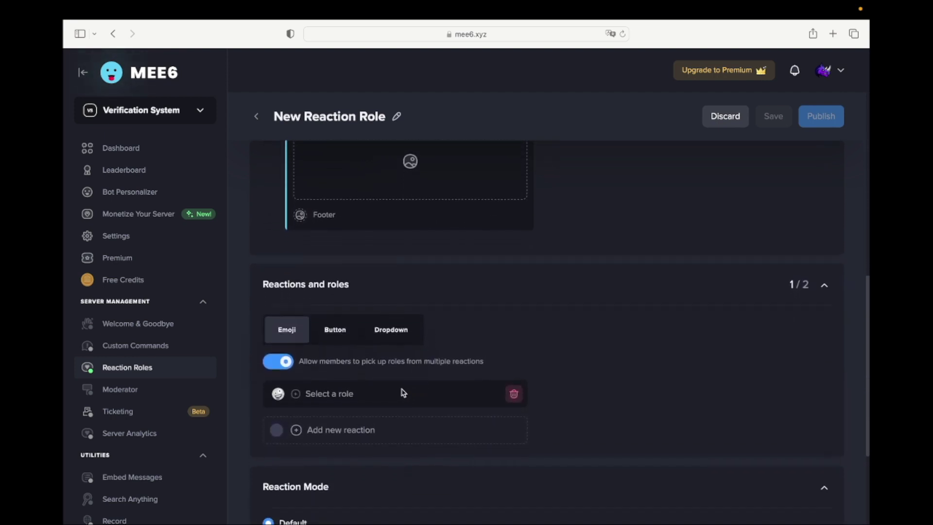
left_click(341, 335)
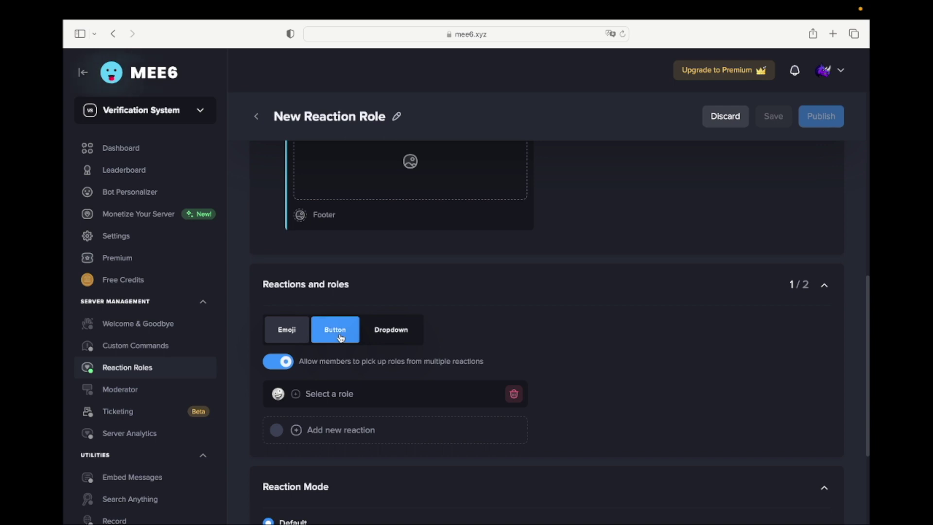
left_click(297, 396)
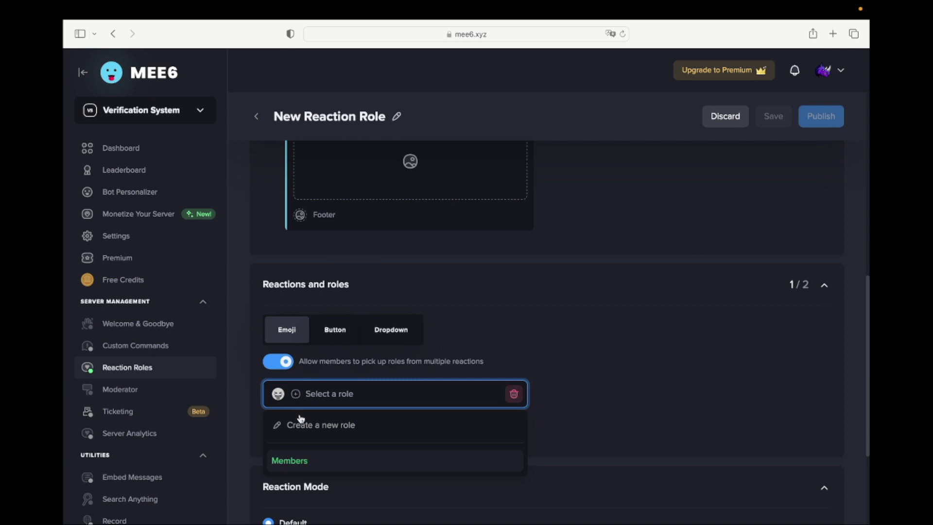
left_click(322, 466)
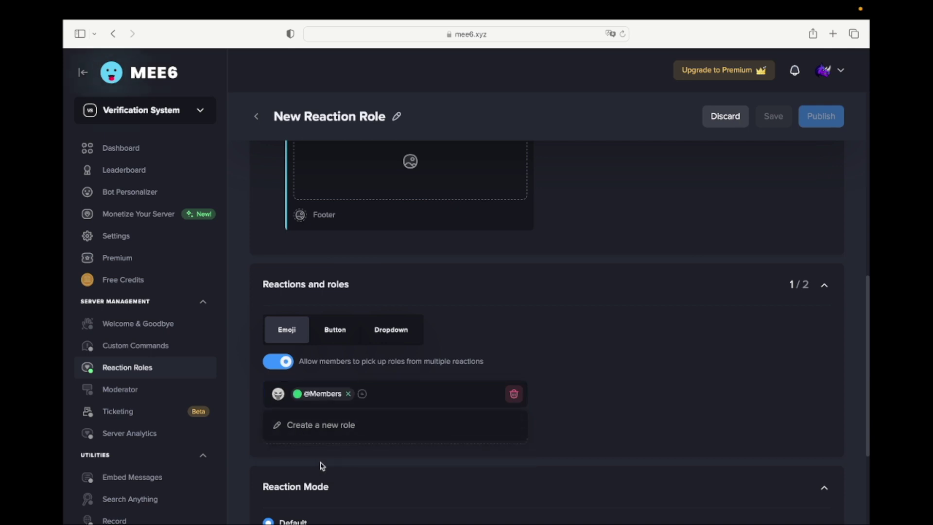
left_click(280, 396)
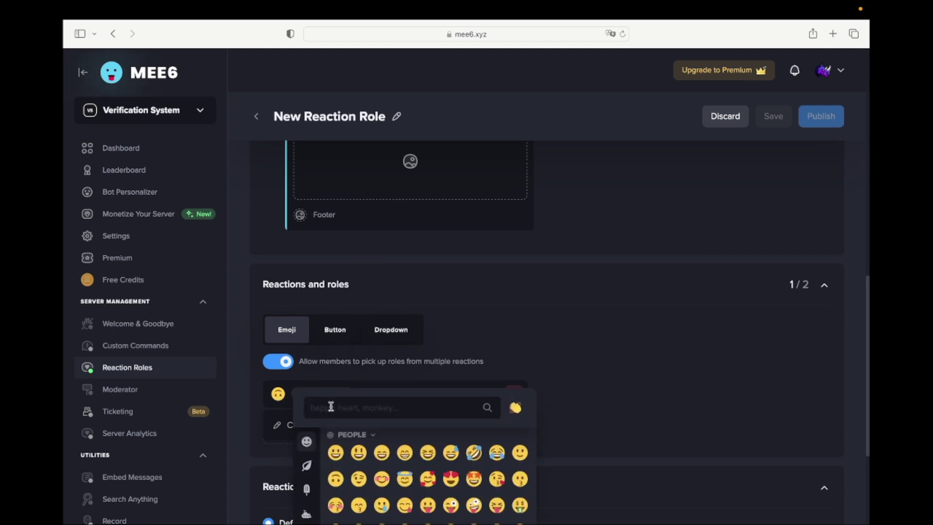
type("check")
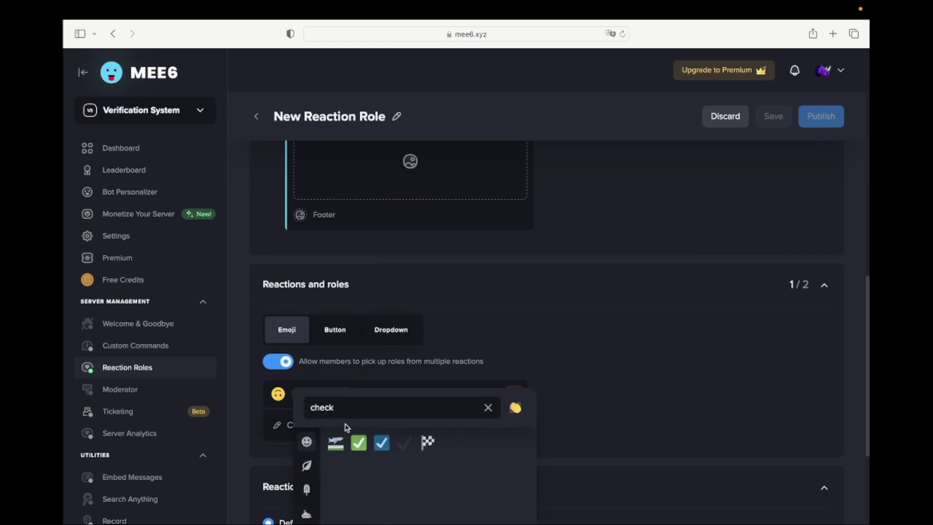
left_click(360, 444)
Review the reaction mode and embed message, and publish the new reaction role.
scroll(330, 413, "down", 3)
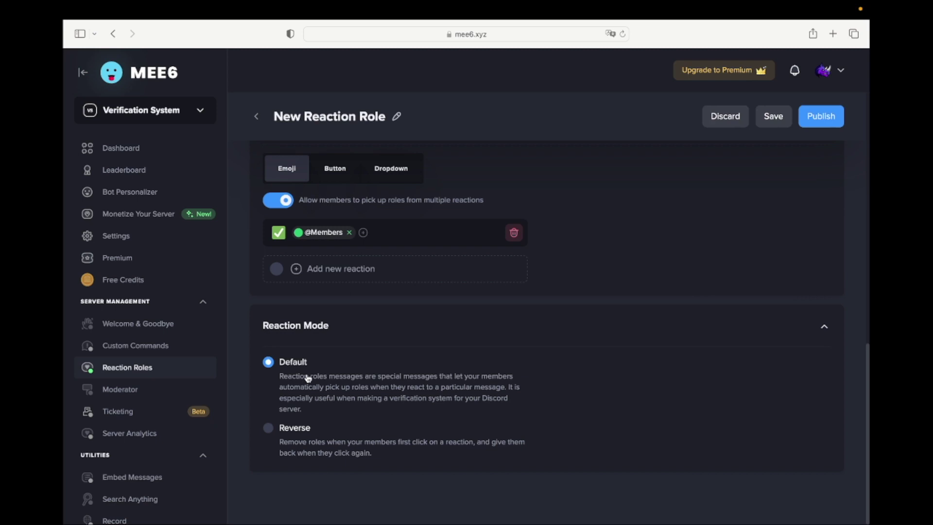
scroll(308, 377, "up", 10)
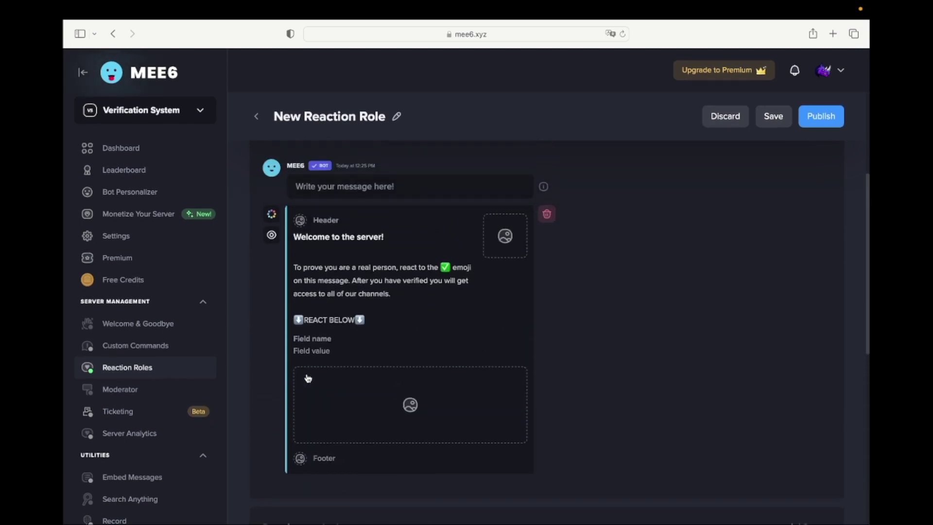
left_click(831, 121)
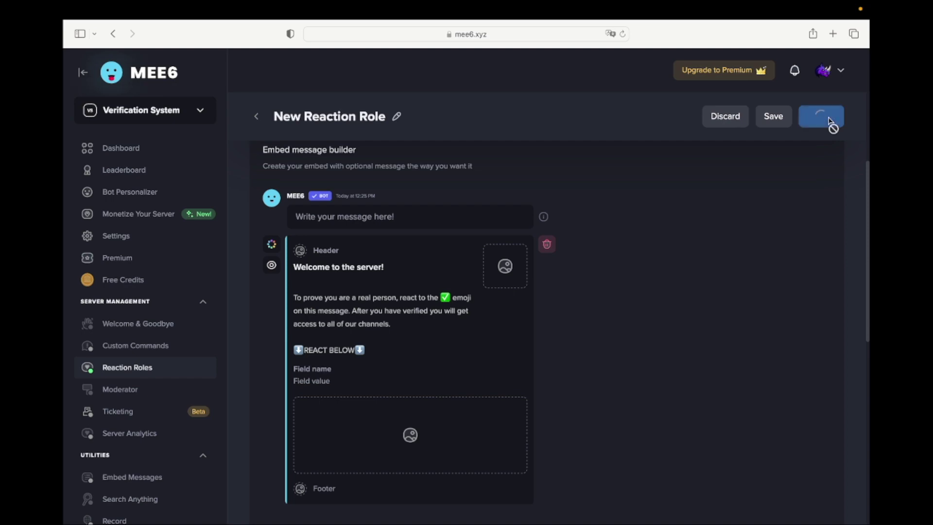